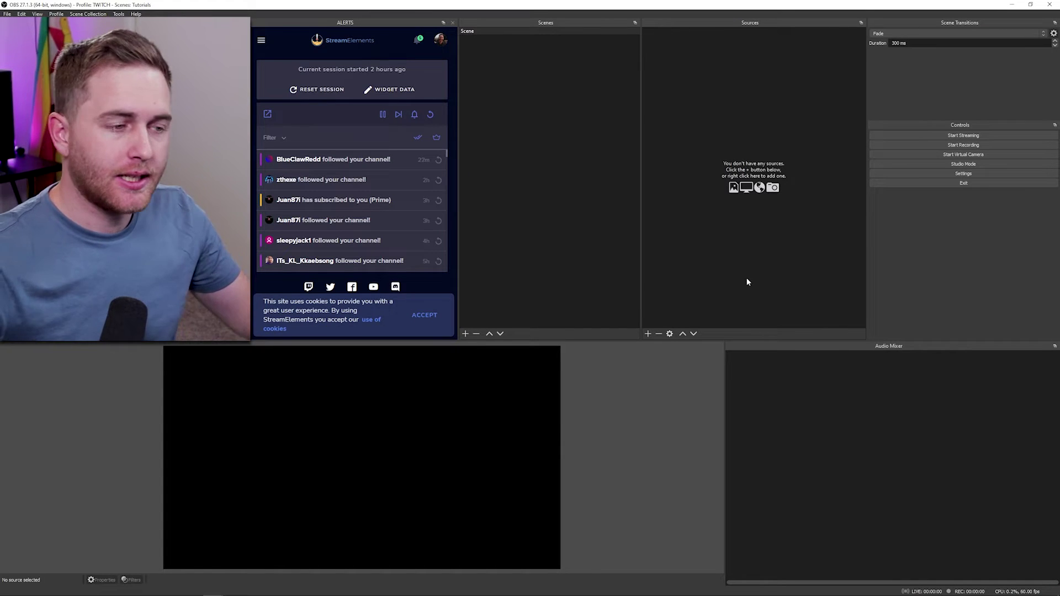
Step: In Audio settings, set Mic/Auxiliary Audio to Chat Mic (TC-Helicon GoXLR) and apply
left_click(990, 176)
left_click(361, 224)
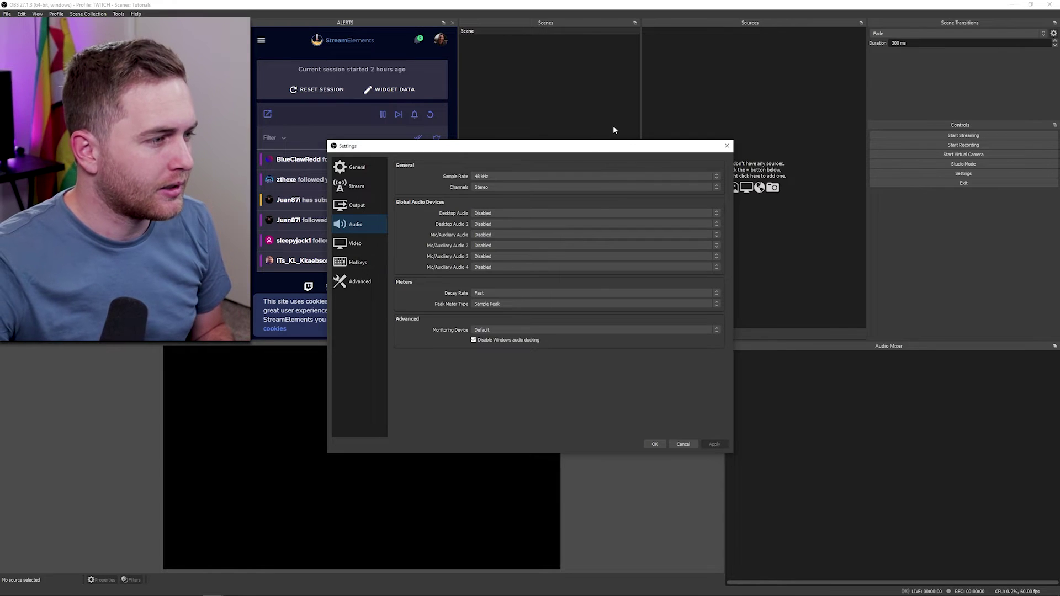
left_click(503, 235)
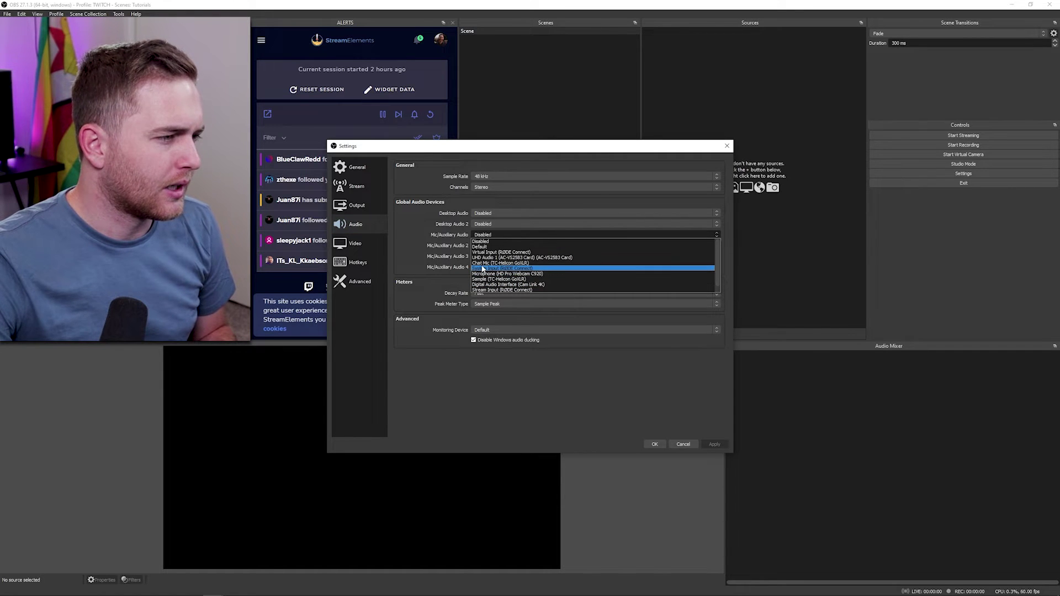
left_click(491, 263)
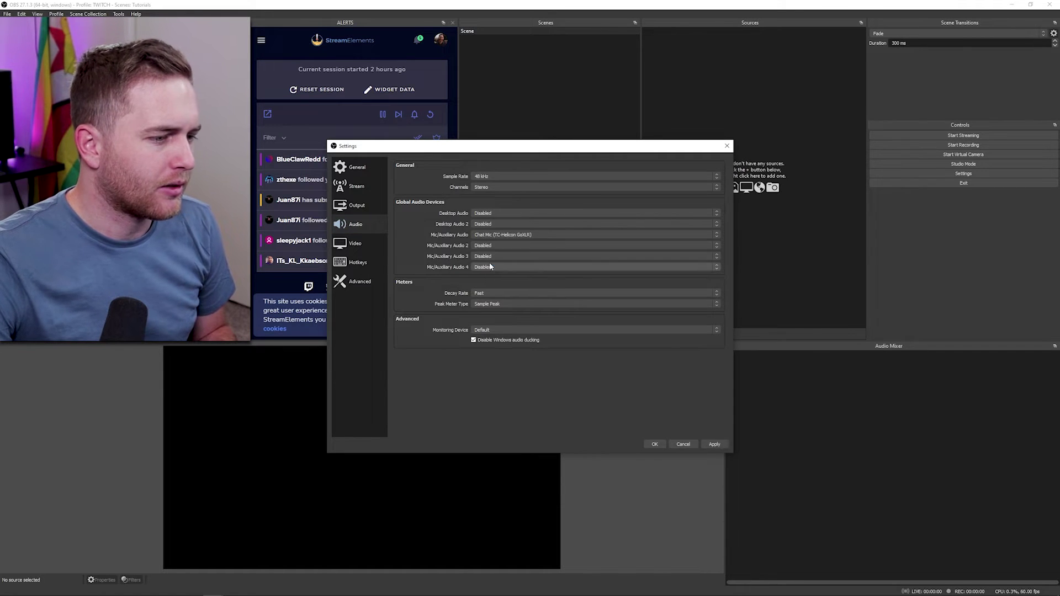
left_click(714, 444)
left_click(655, 445)
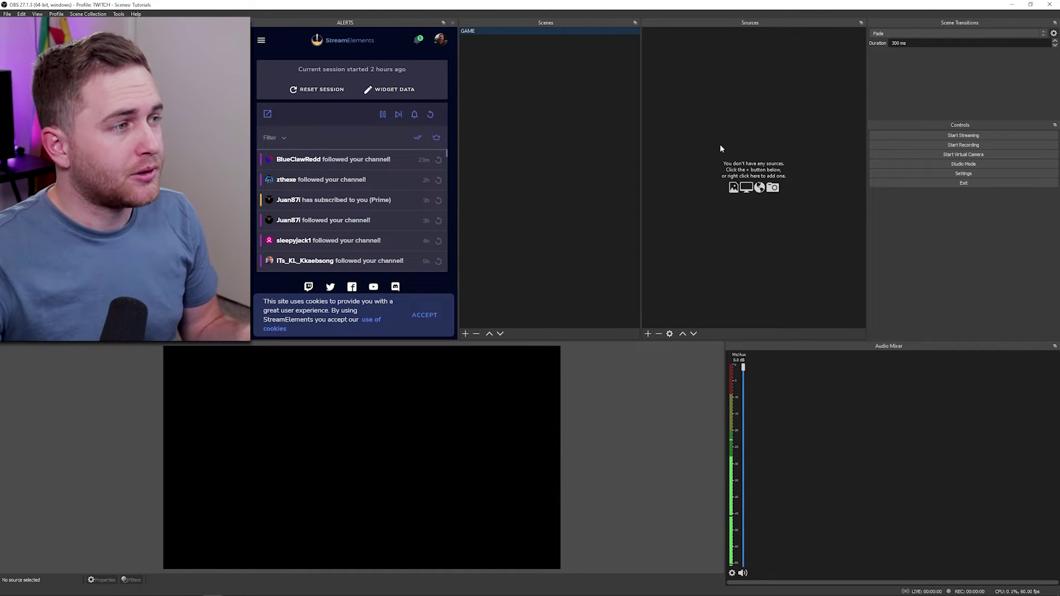
right_click(721, 72)
mouse_move(773, 77)
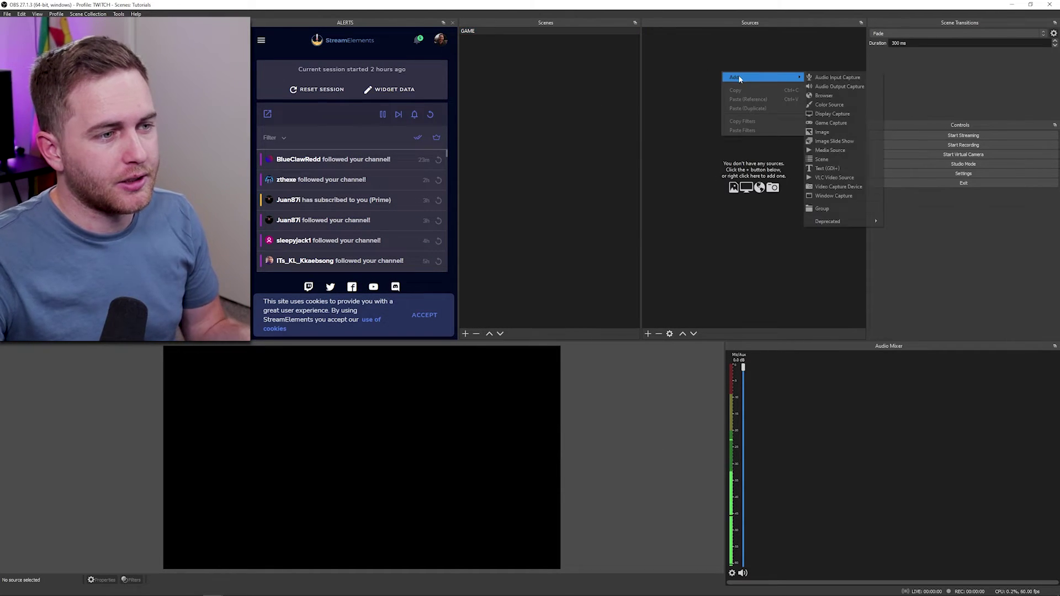
left_click(671, 155)
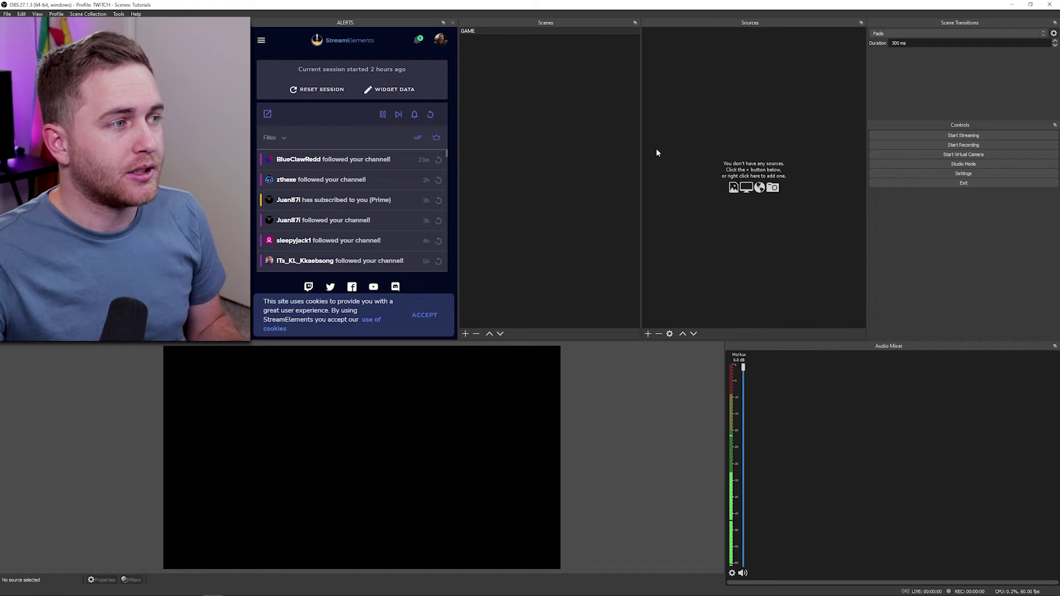
Step: Create a new scene named AUDIO
right_click(540, 104)
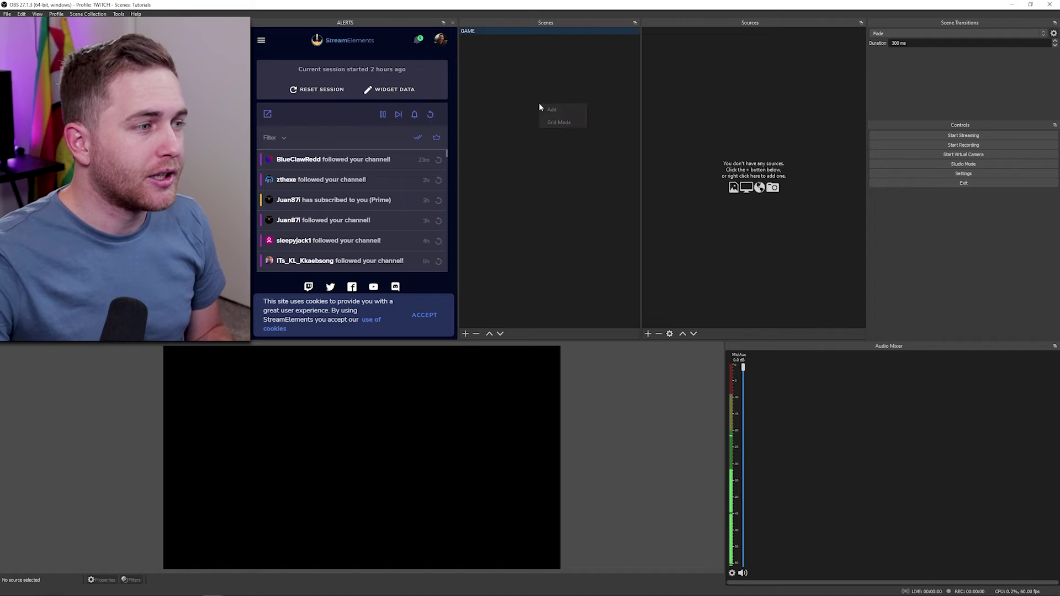
left_click(572, 110)
type("AUDIO")
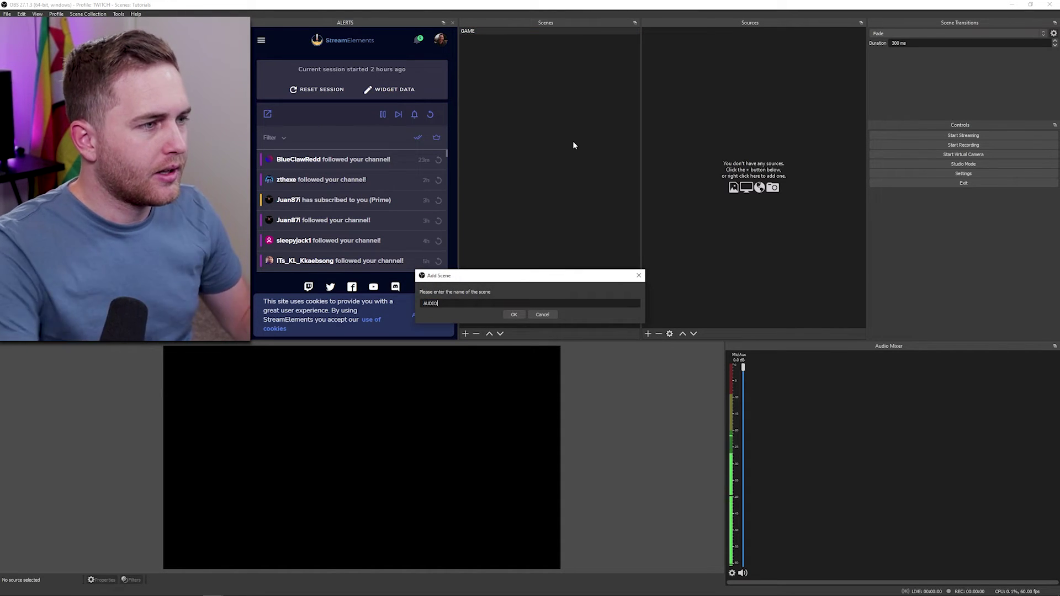
key("Return")
Step: Add a MUSIC application audio capture of Spotify and lower its fader to -13.0 dB
right_click(724, 92)
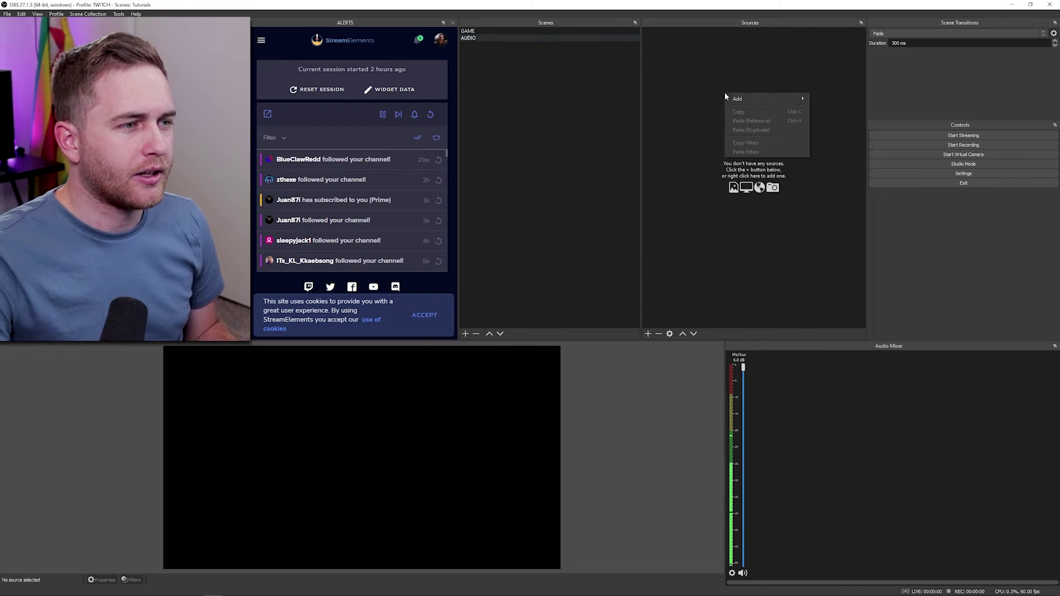
right_click(717, 130)
mouse_move(746, 133)
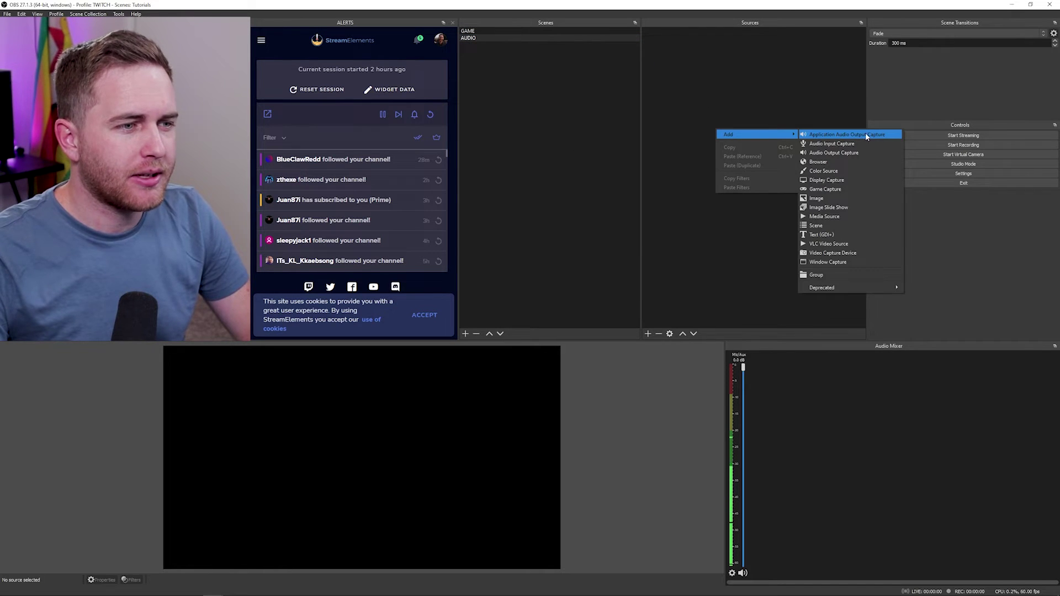
left_click(886, 134)
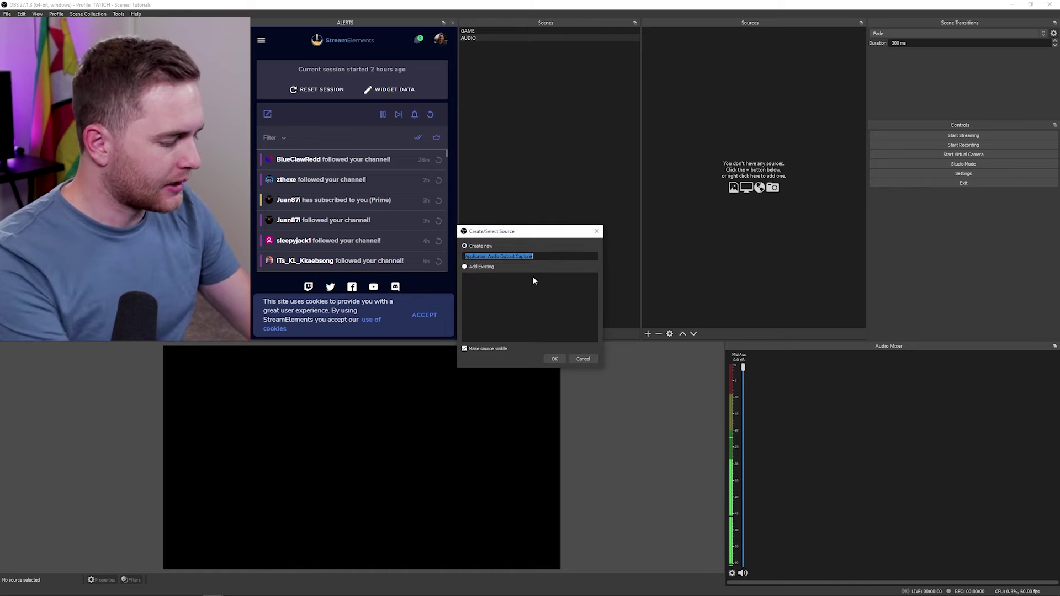
type("MUSIC")
key("Return")
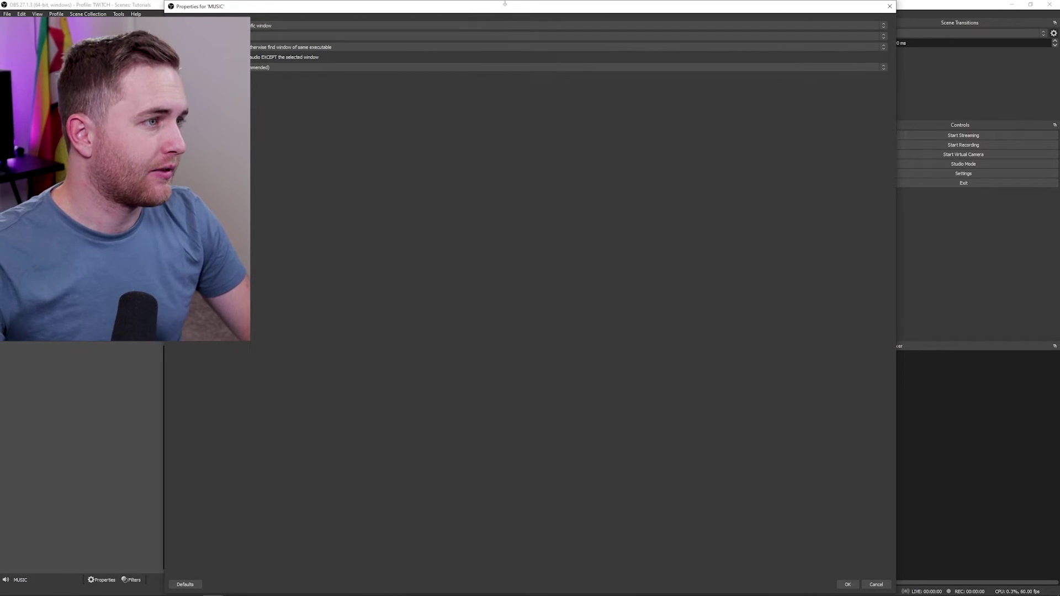
left_click_drag(505, 3, 542, 63)
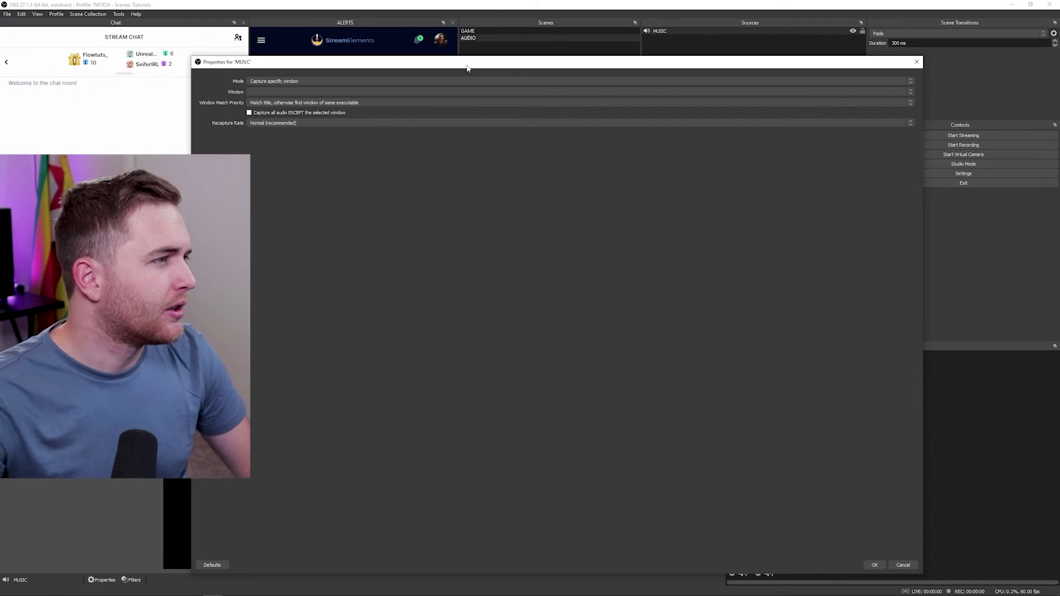
left_click(292, 91)
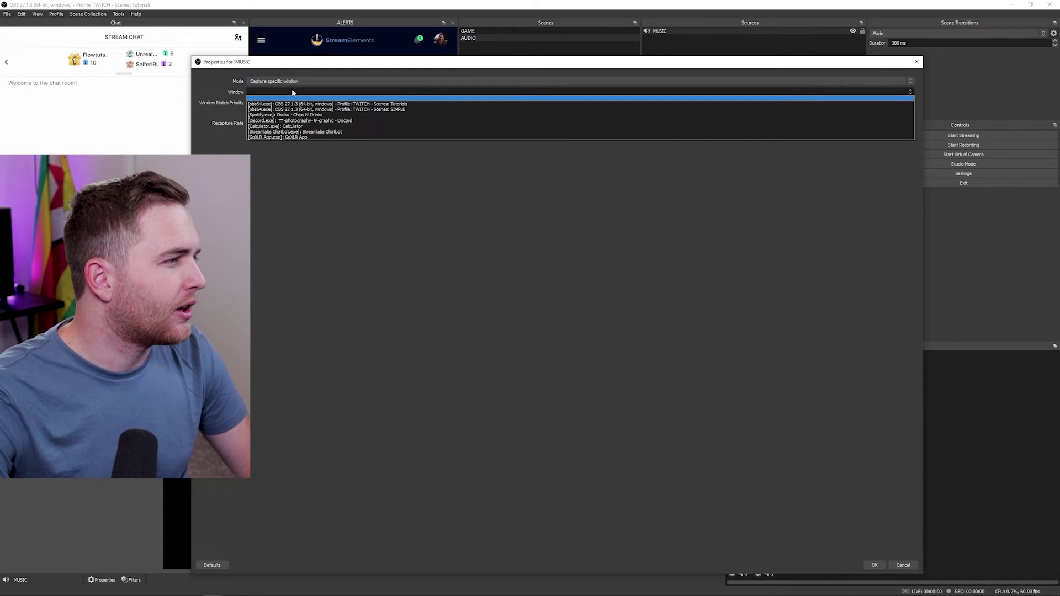
left_click(276, 113)
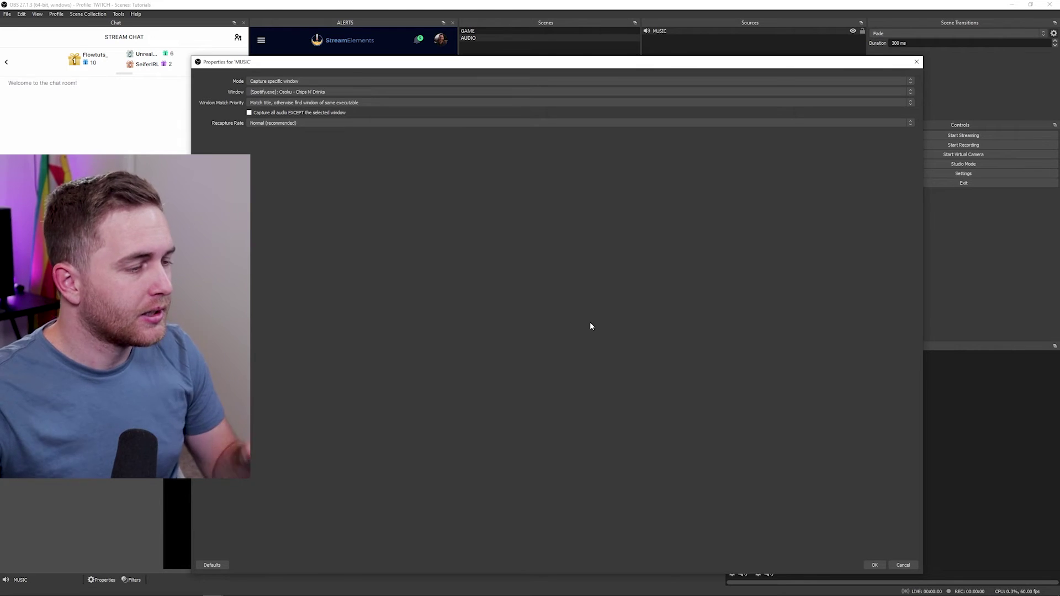
left_click(875, 565)
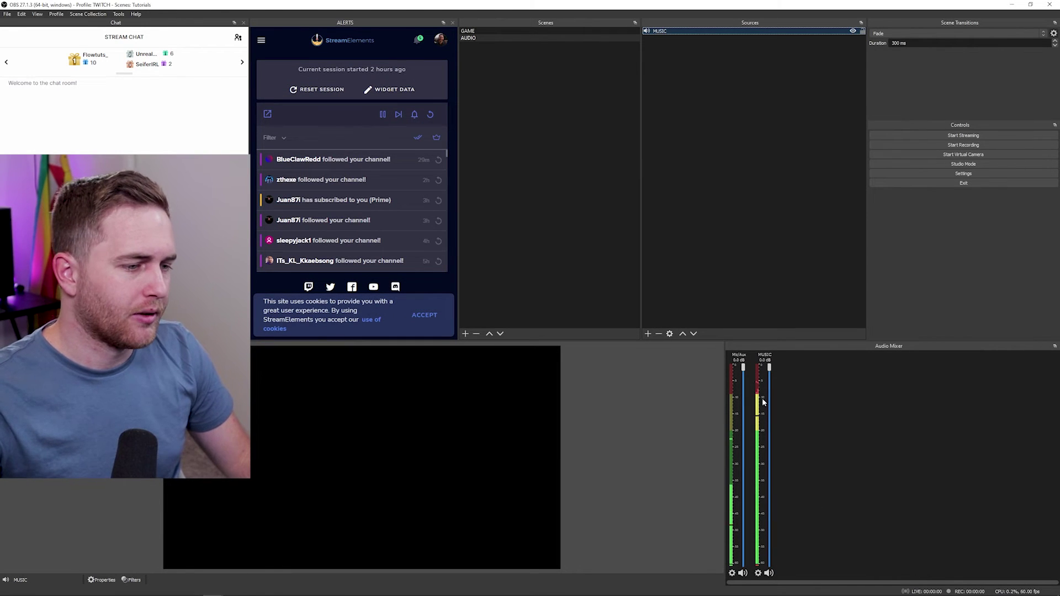
left_click_drag(769, 367, 775, 462)
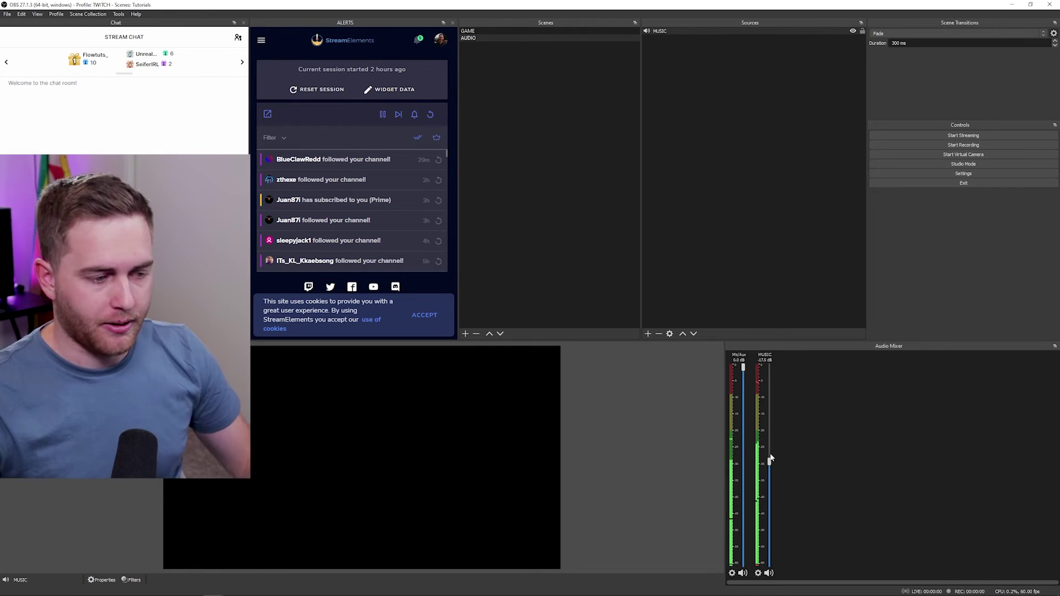
left_click(701, 185)
Step: Add a DISCORD application audio capture of the Discord window to the AUDIO scene
right_click(701, 185)
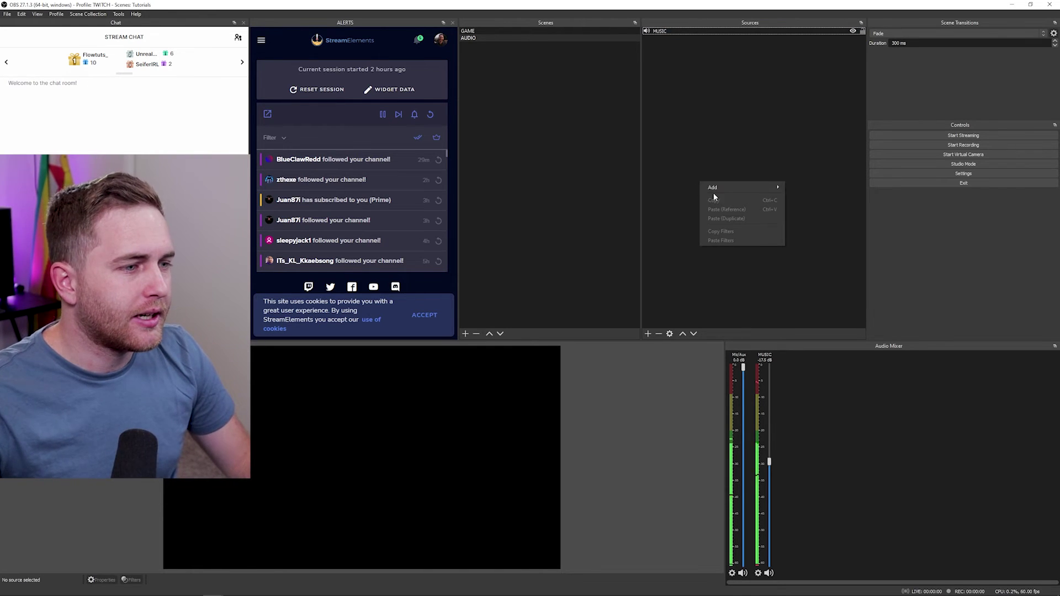
mouse_move(717, 187)
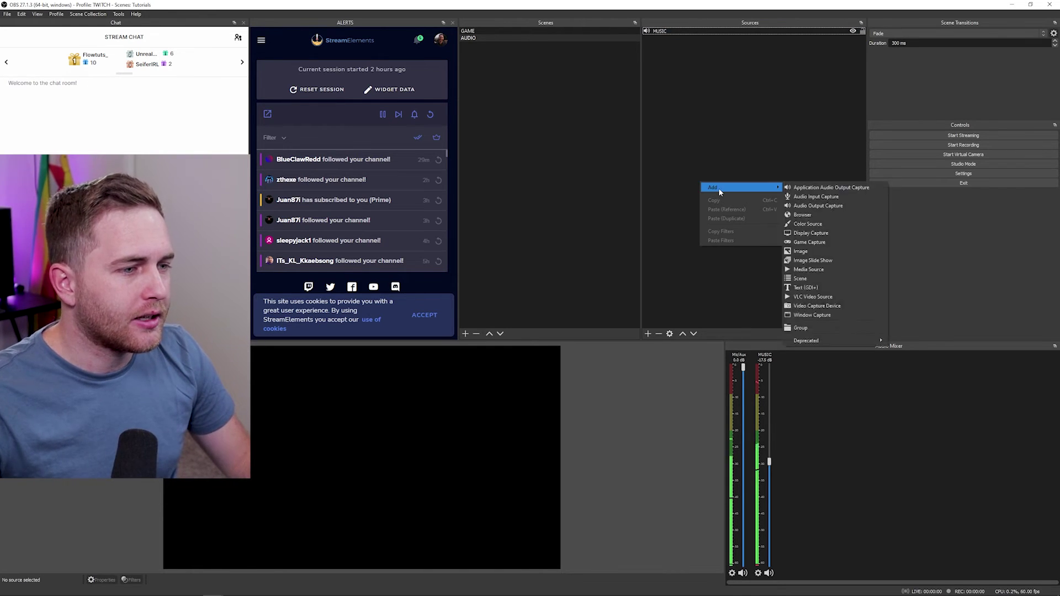
left_click(850, 188)
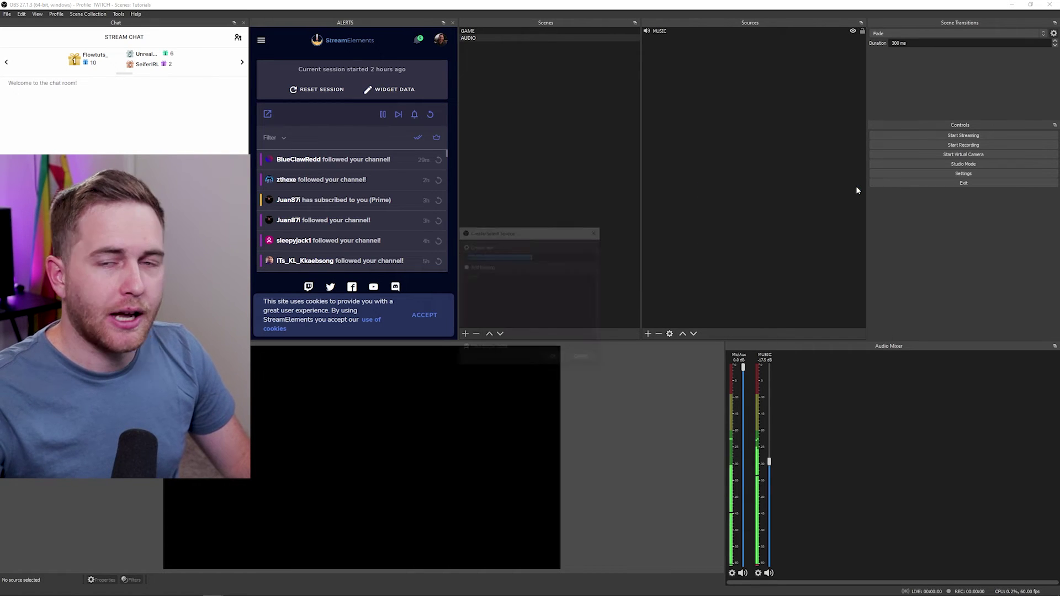
type("DISCORD")
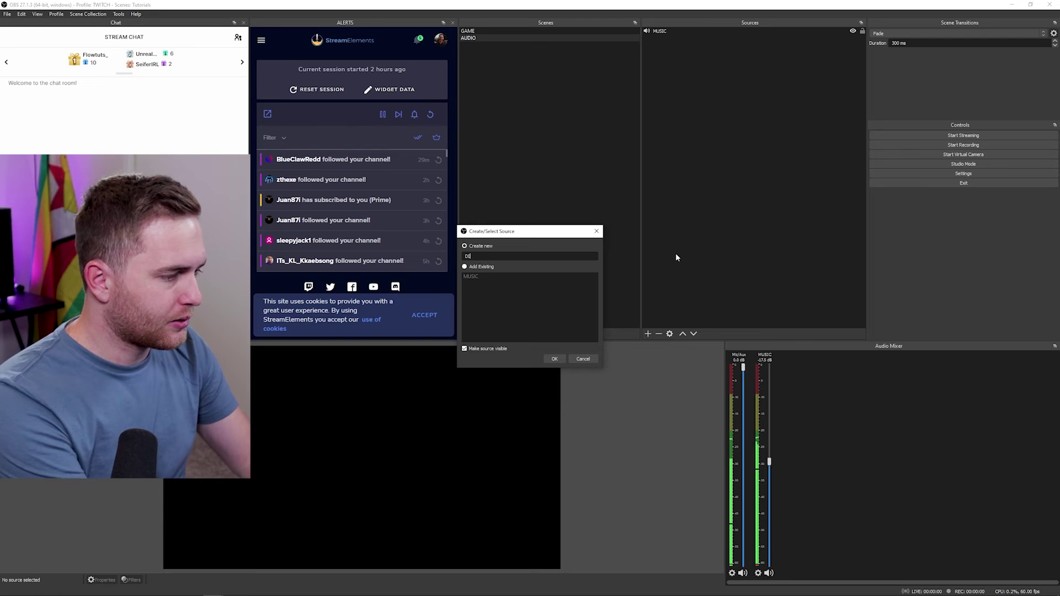
key("Return")
left_click(252, 73)
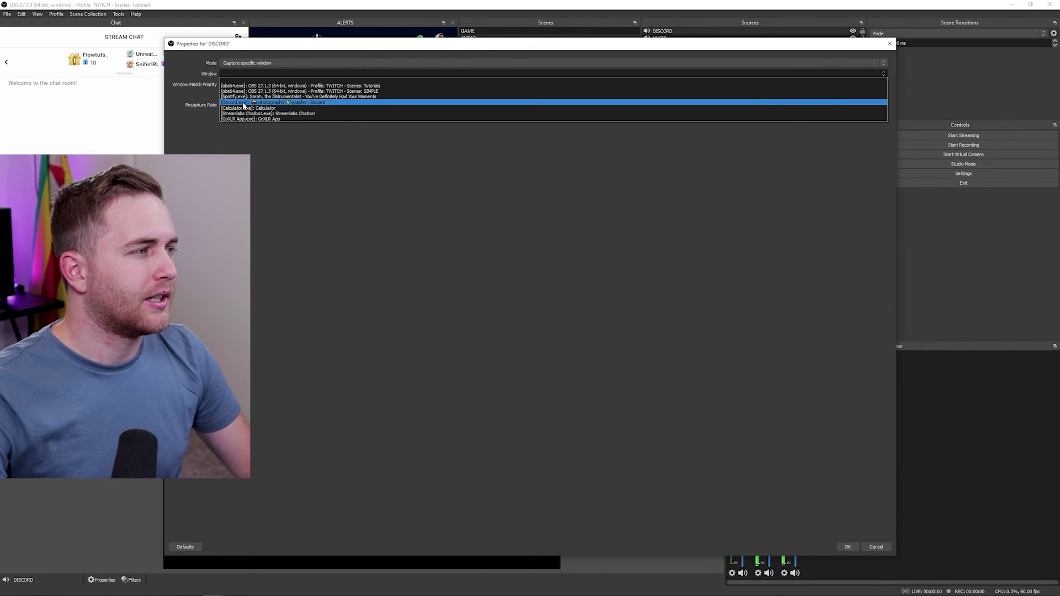
left_click(243, 103)
left_click(848, 547)
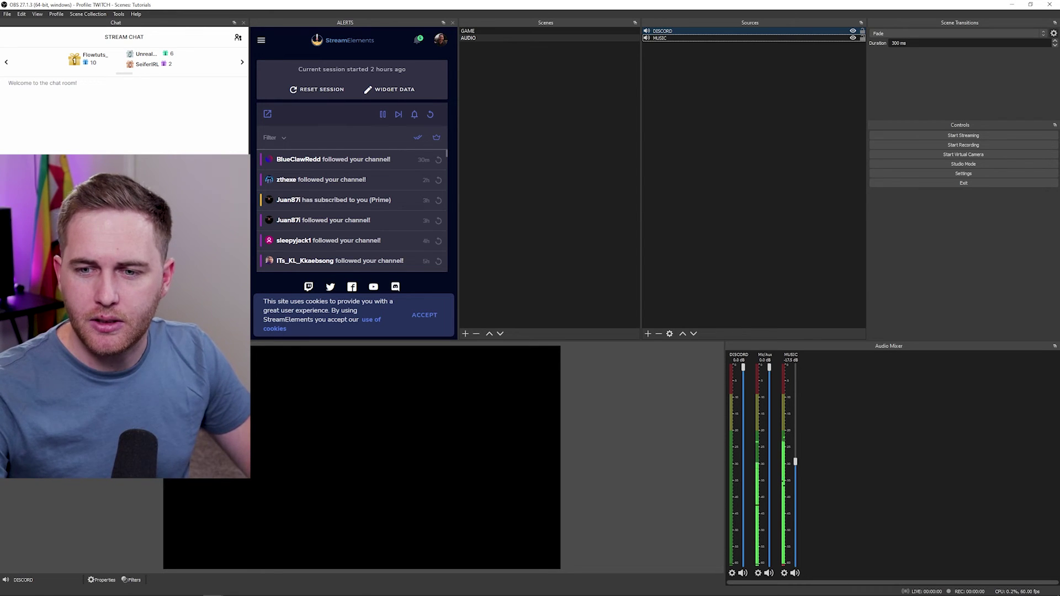
key("alt+Tab")
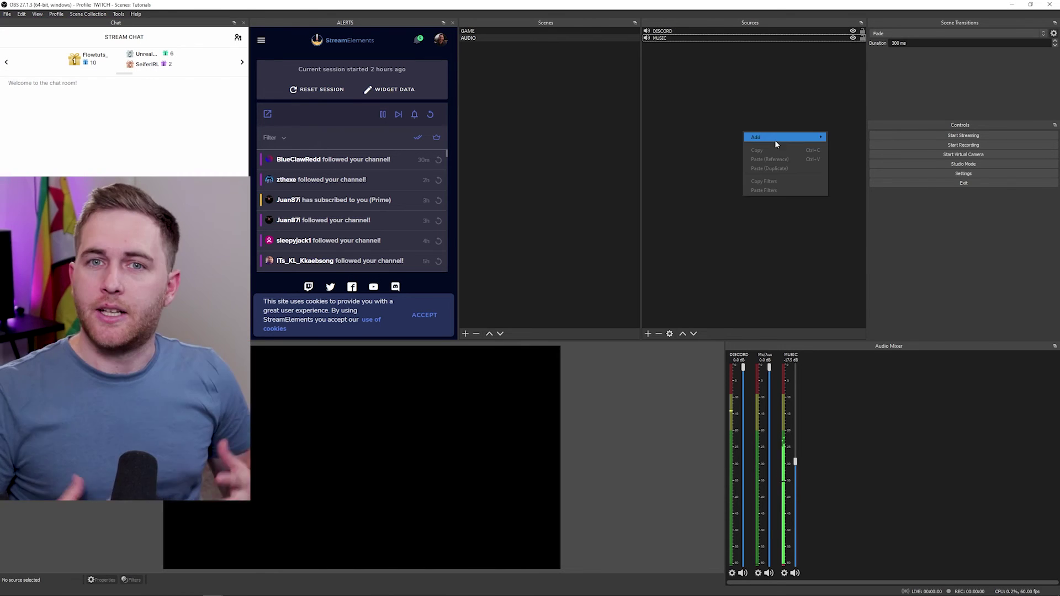
mouse_move(757, 135)
left_click(861, 136)
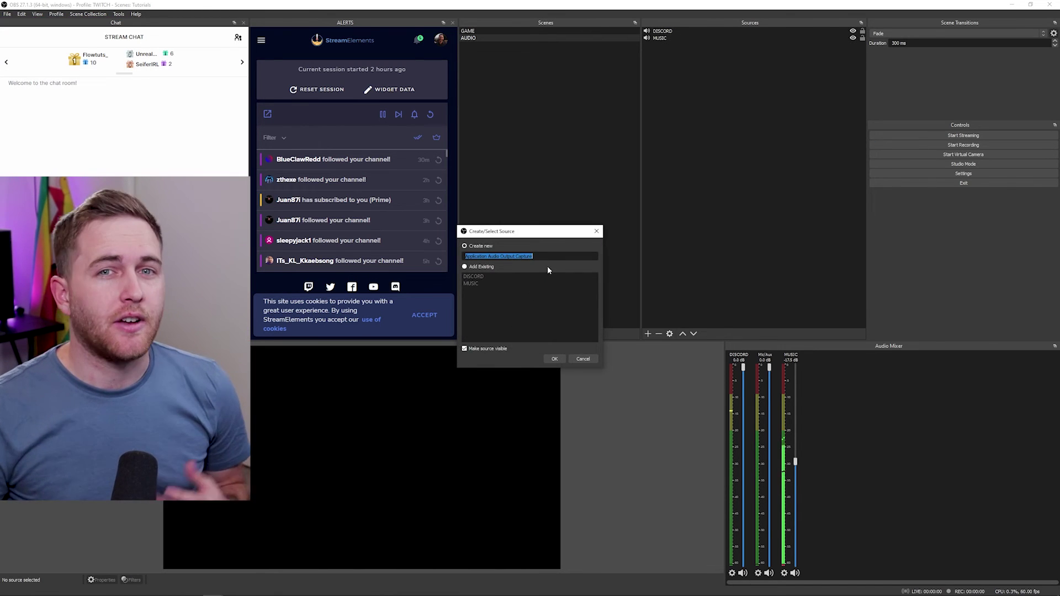
Step: Name the new capture CHROME and set it to capture the Google Chrome window
type("CHROME")
key("Return")
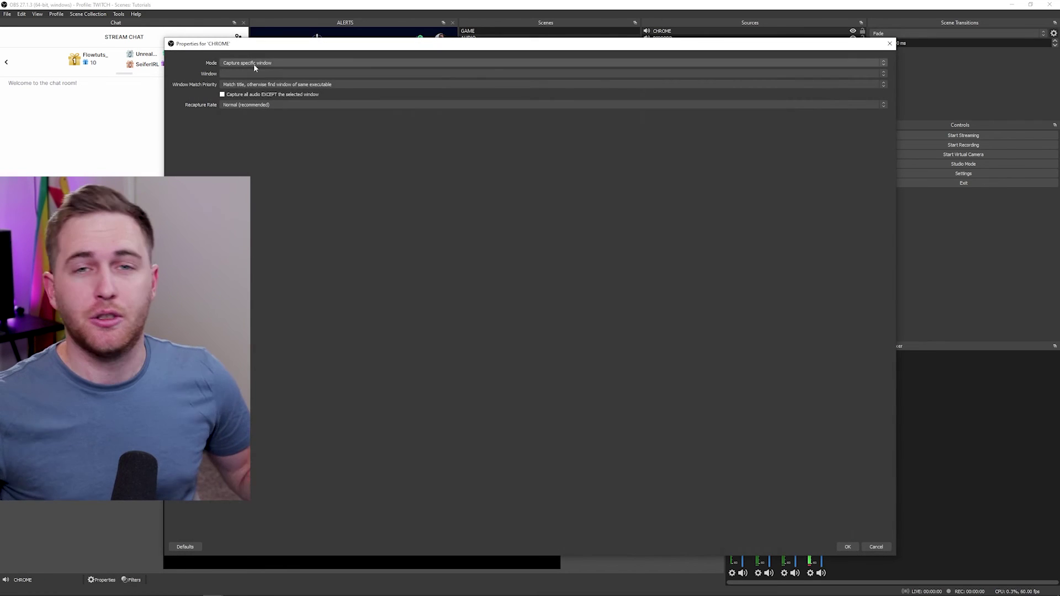
left_click(251, 74)
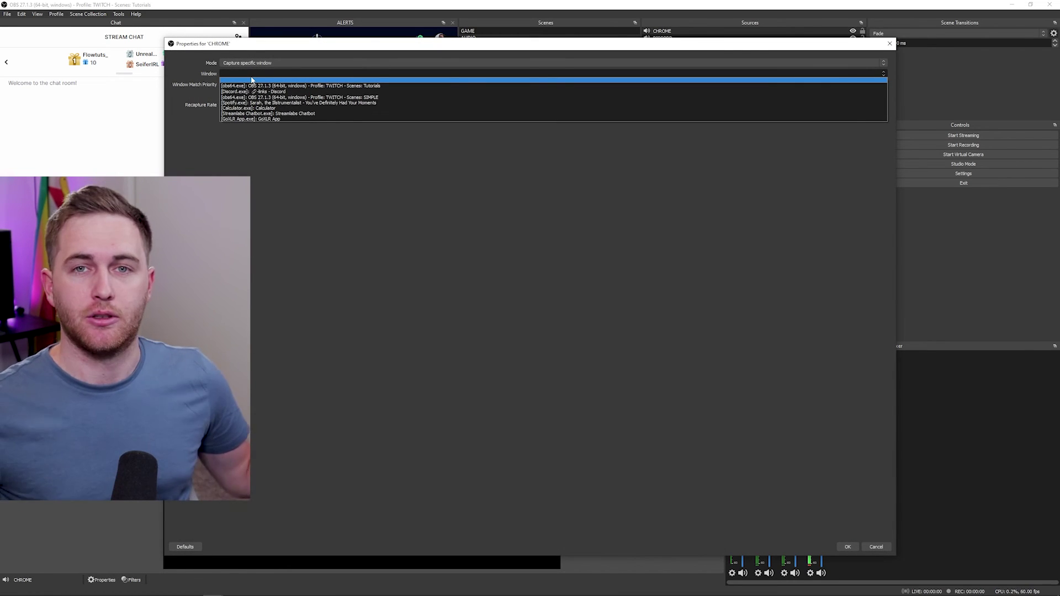
left_click(252, 80)
left_click(232, 75)
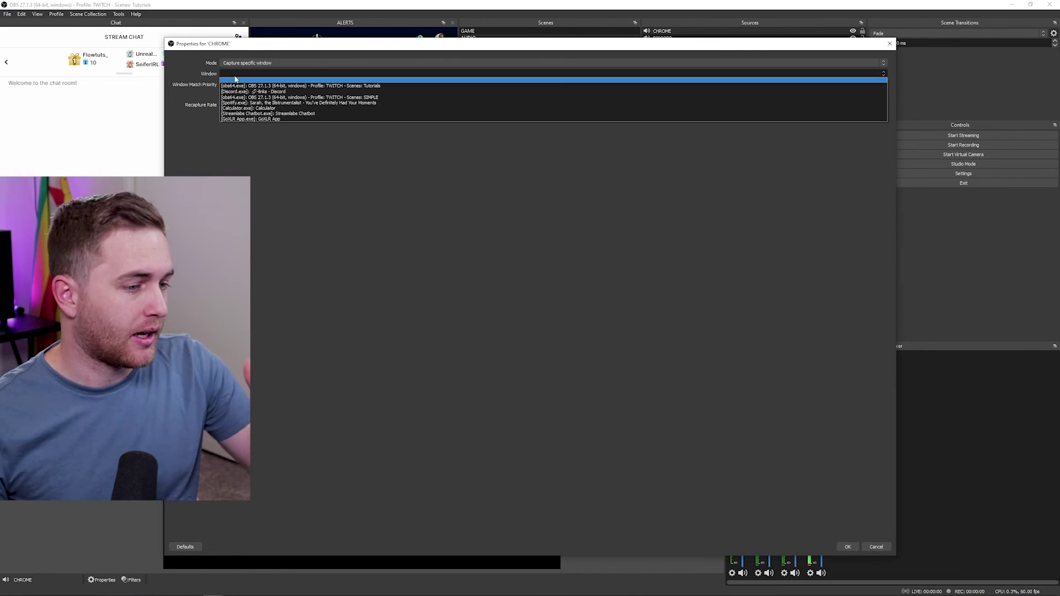
left_click(267, 178)
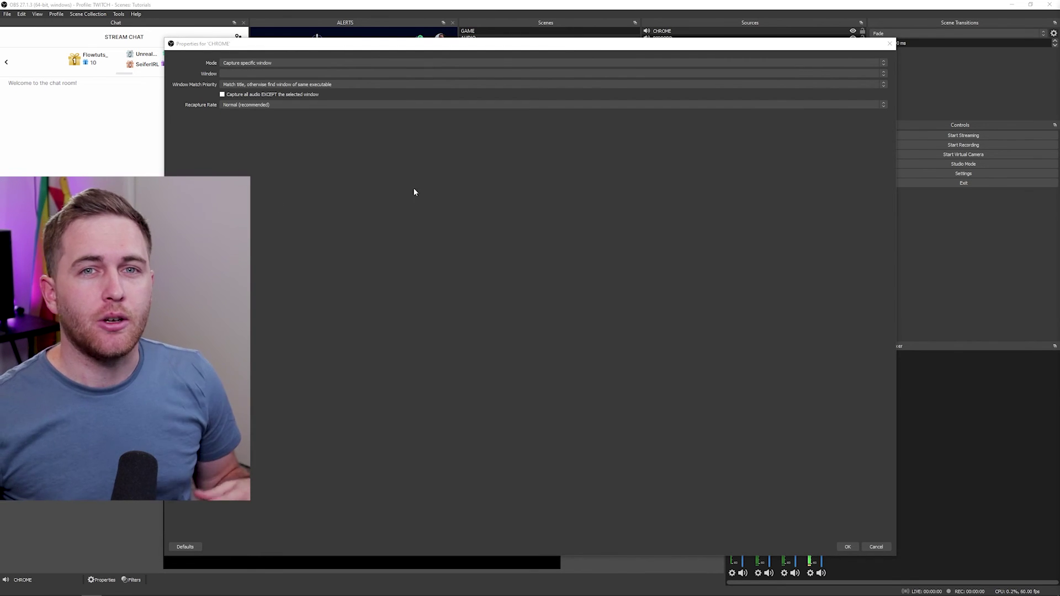
left_click(414, 74)
left_click(875, 547)
right_click(668, 32)
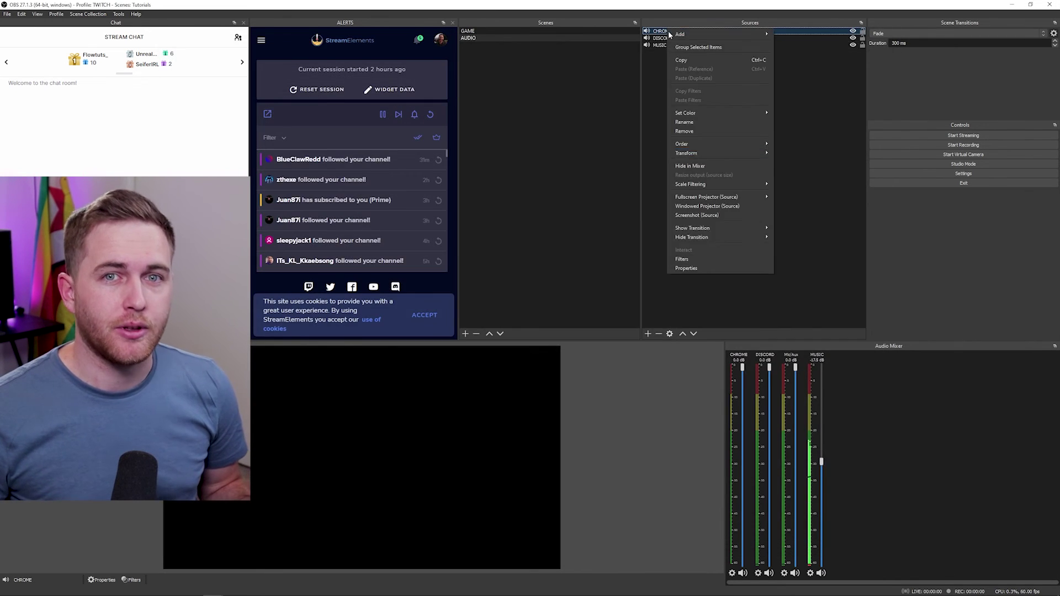
left_click(686, 267)
left_click(262, 73)
left_click(276, 117)
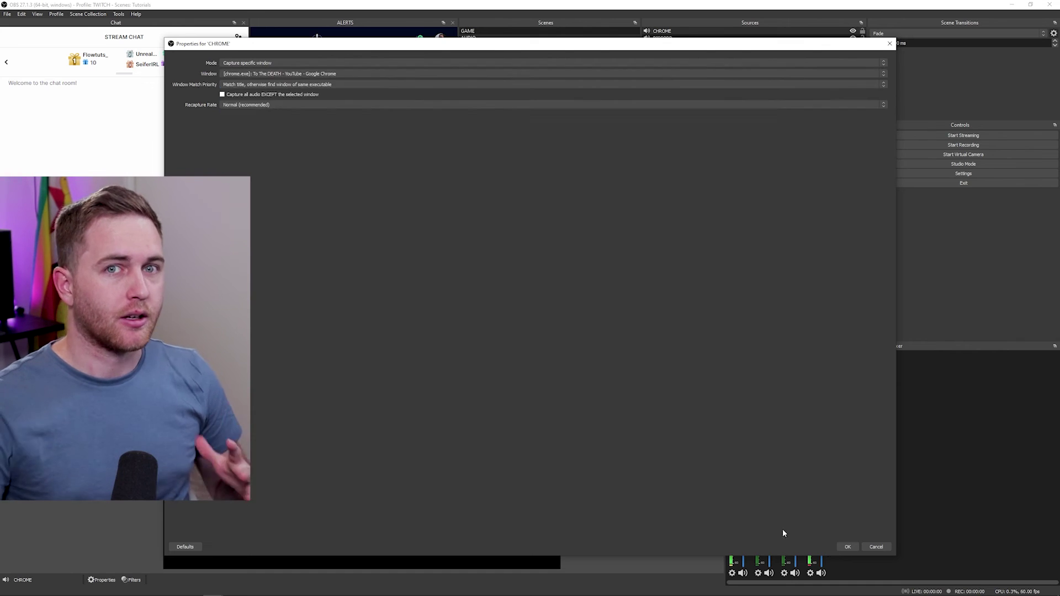
left_click(848, 547)
Step: Add a CHAT BOT application audio capture of the Streamlabs Chatbot window
right_click(676, 161)
mouse_move(718, 166)
left_click(788, 174)
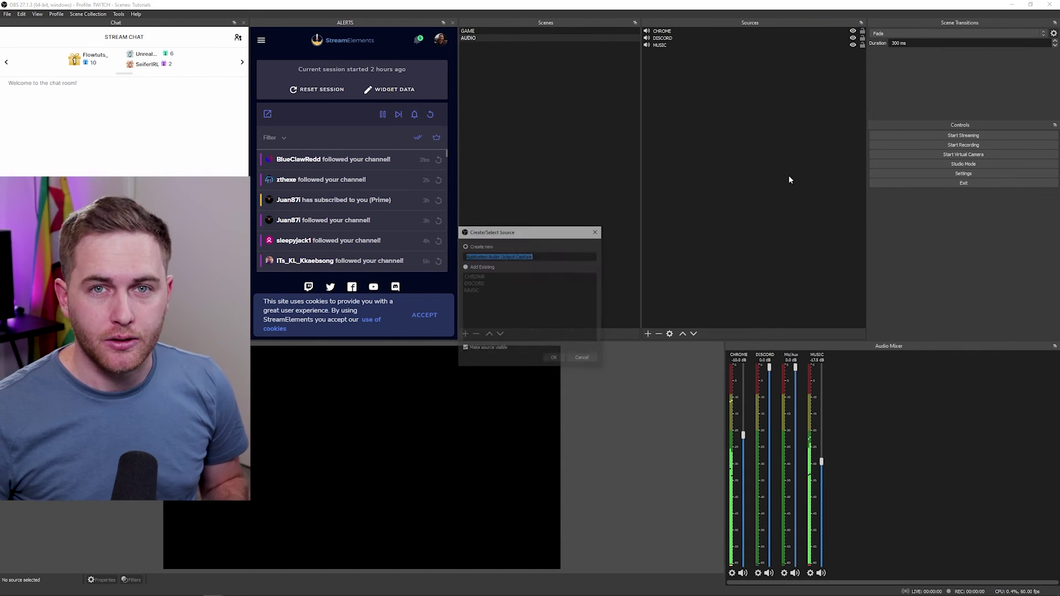
type("CHAT BOT")
key("Return")
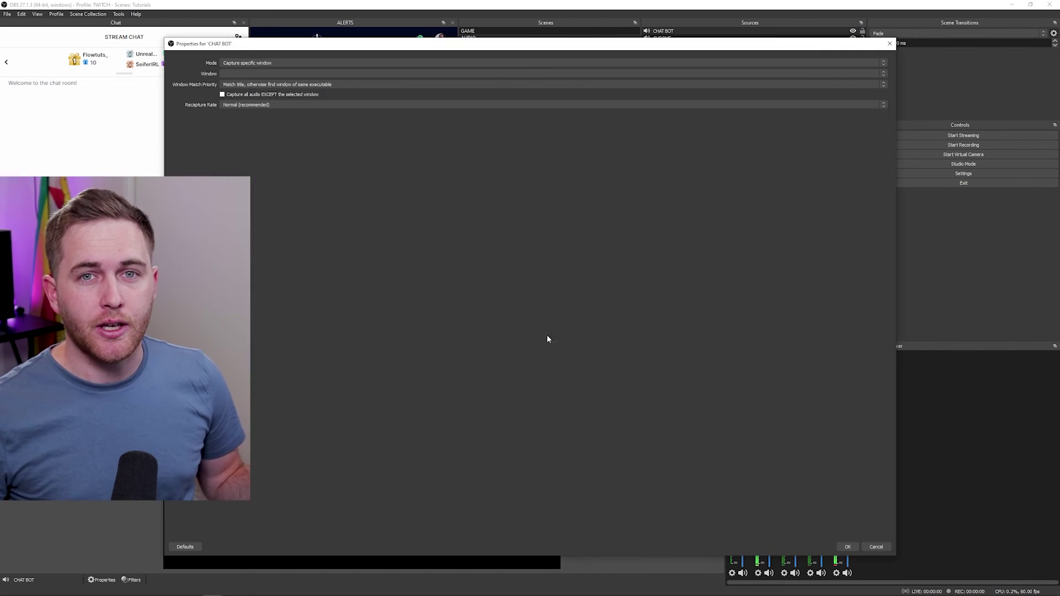
left_click(259, 74)
left_click(252, 120)
left_click(847, 547)
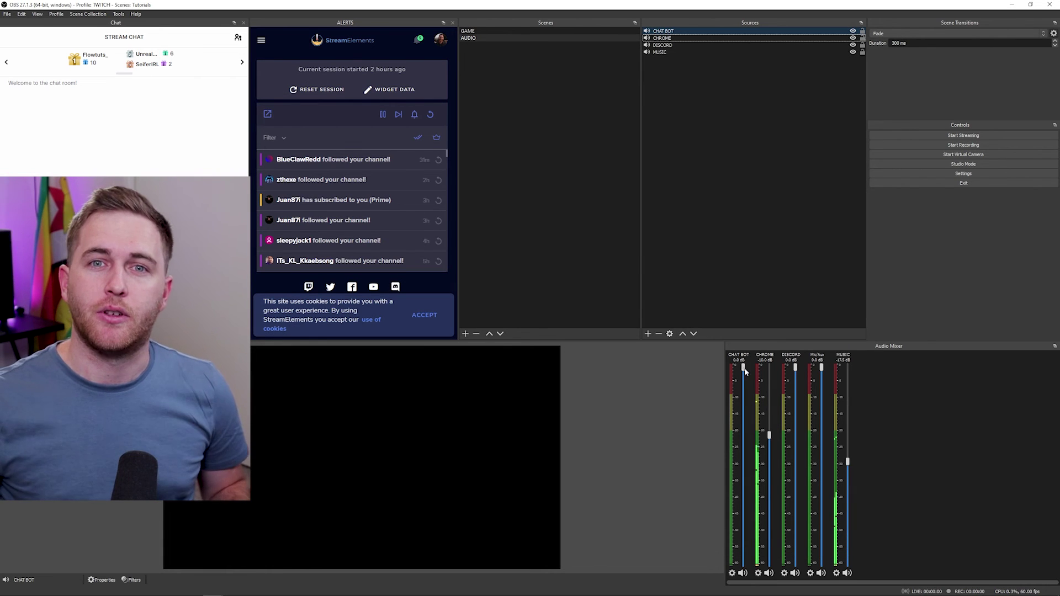